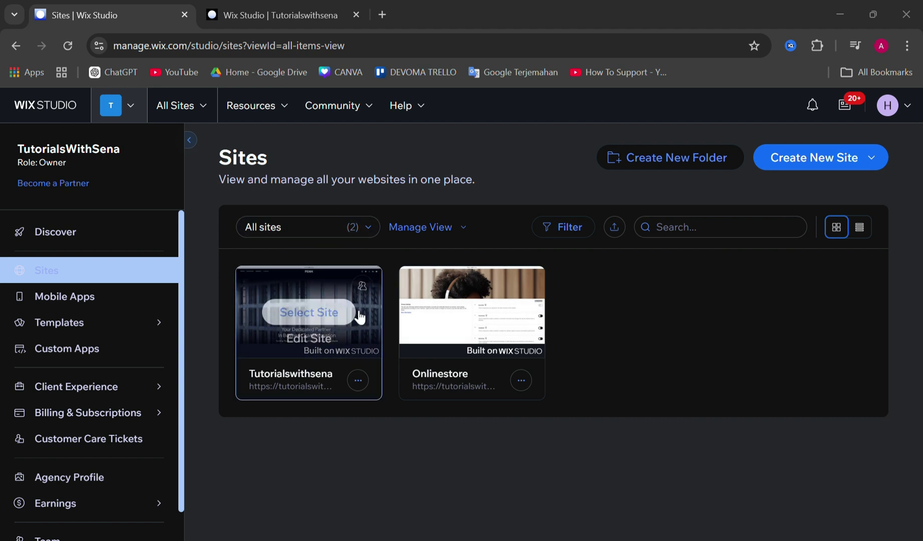
- Open the Tutorialswithsena site in the Wix Studio editor
click(369, 325)
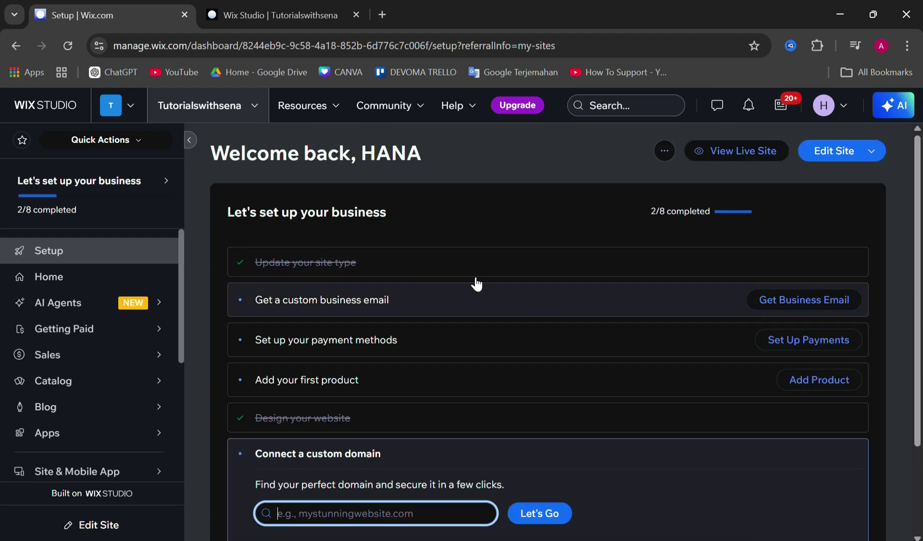
click(847, 153)
- Look over the HOME page's layout and the site's list of pages
scroll(557, 220, down, 2)
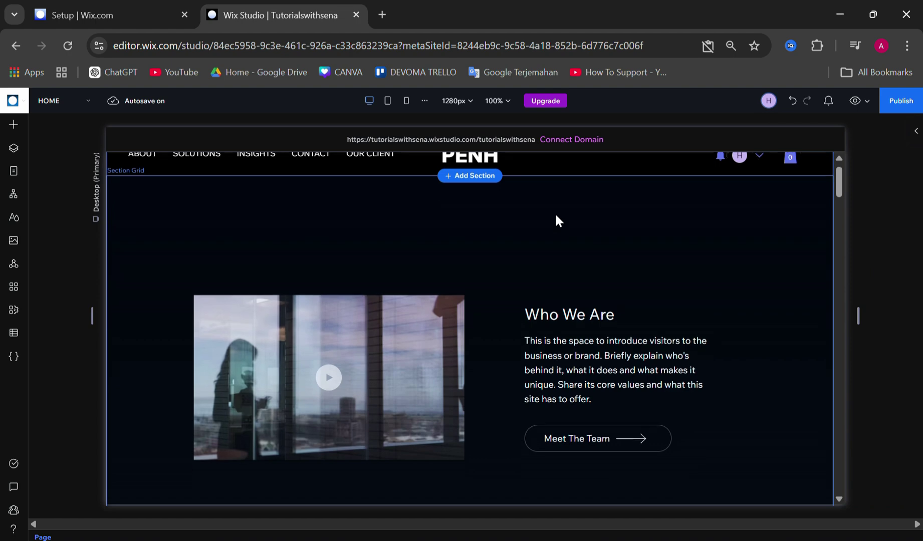
scroll(557, 220, up, 2)
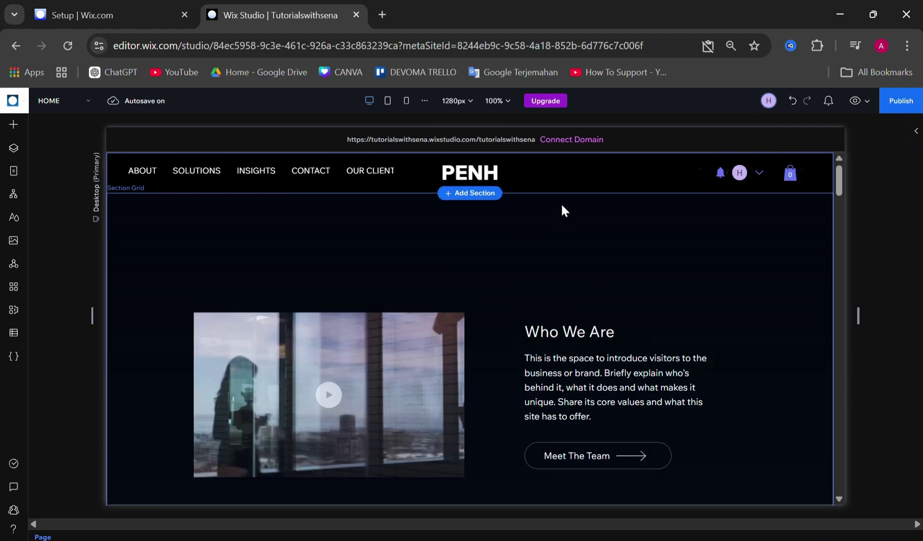
scroll(502, 301, down, 1)
scroll(501, 297, down, 10)
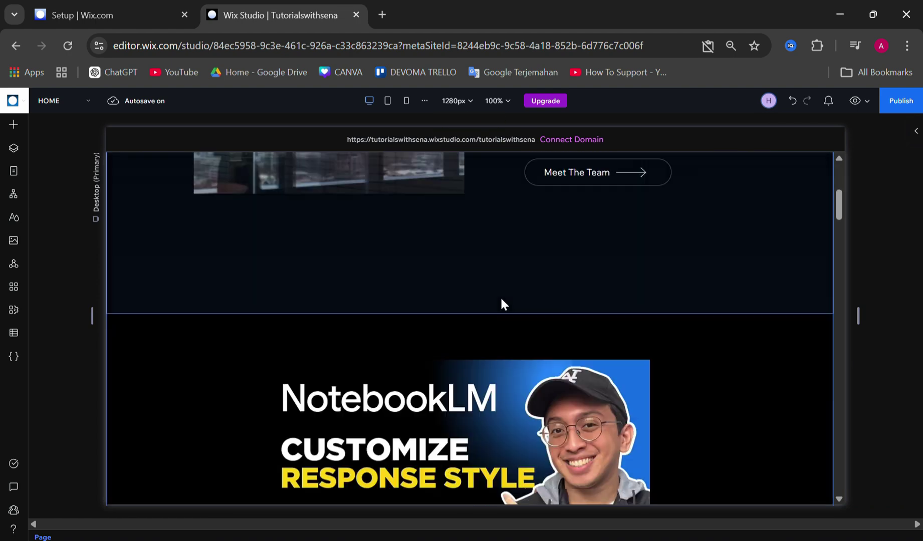
scroll(501, 296, up, 10)
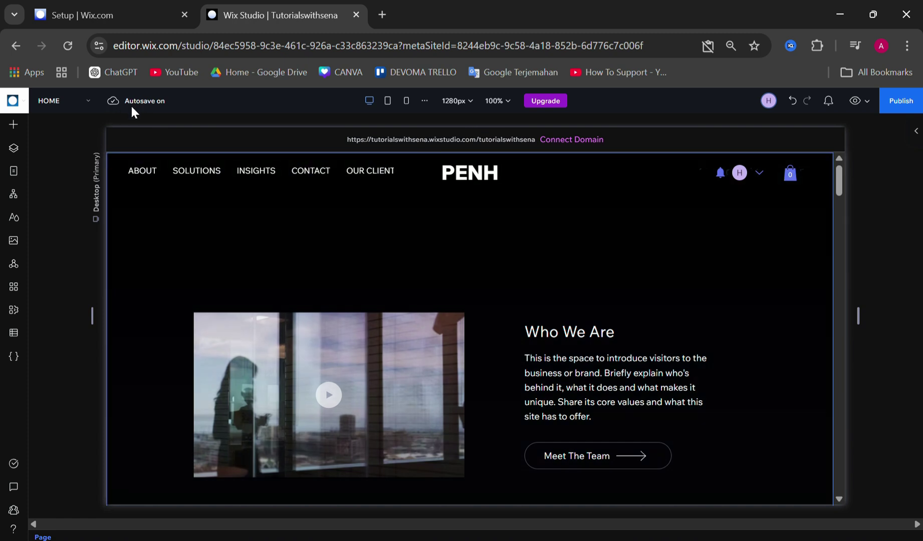
click(78, 108)
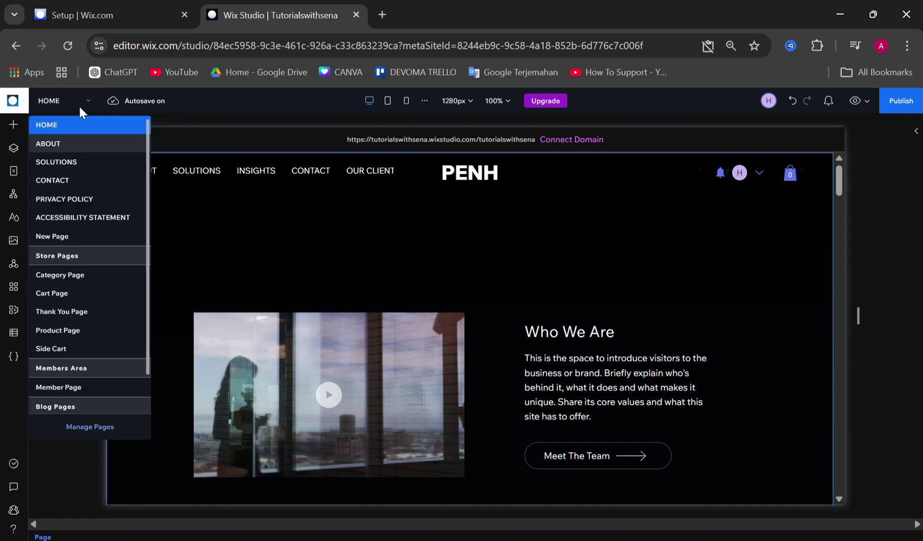
click(77, 105)
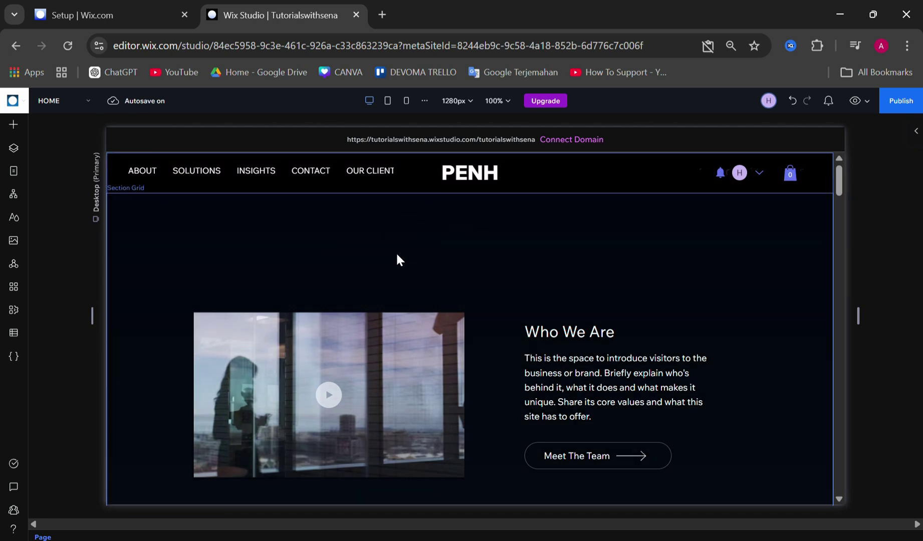
- Add the rounded light-purple header design below the PENH header on the HOME page and set it as a global section
click(14, 127)
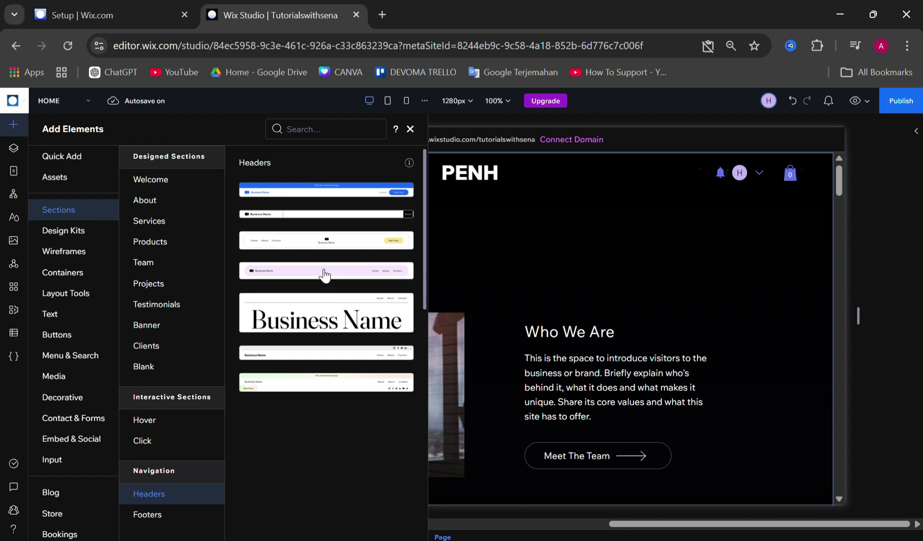
drag(293, 277, 487, 205)
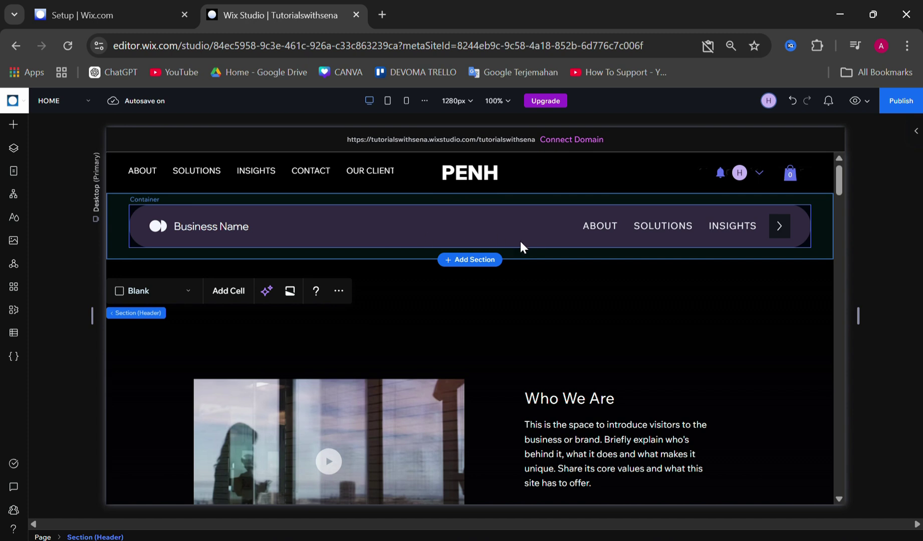
right_click(300, 230)
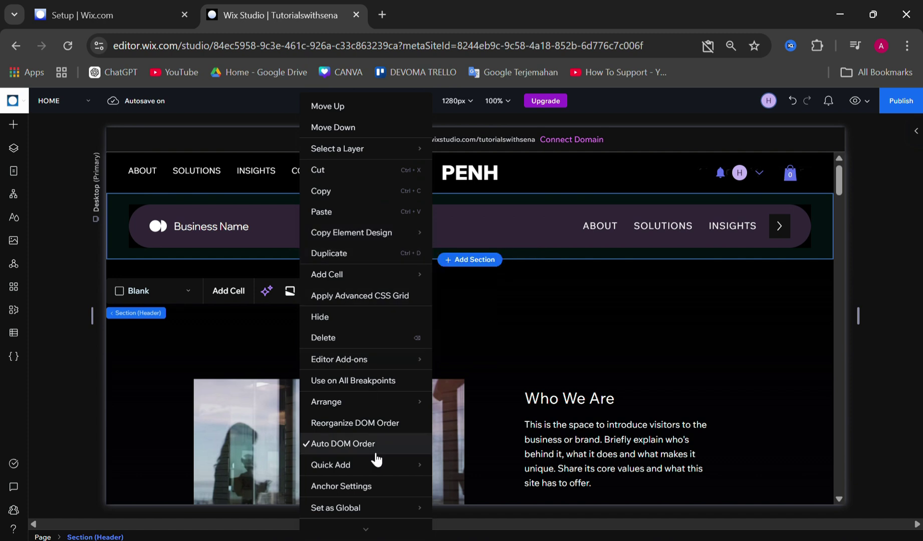
mouse_move(360, 516)
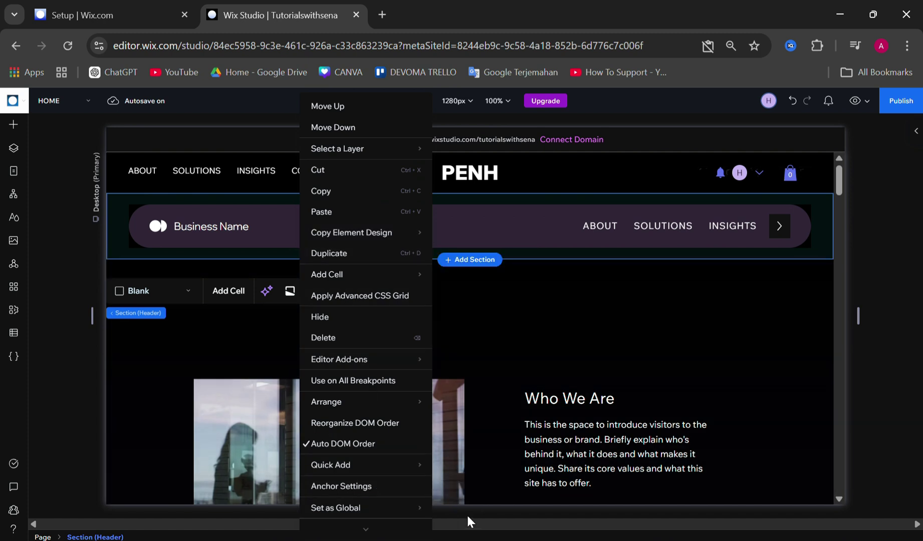
click(471, 510)
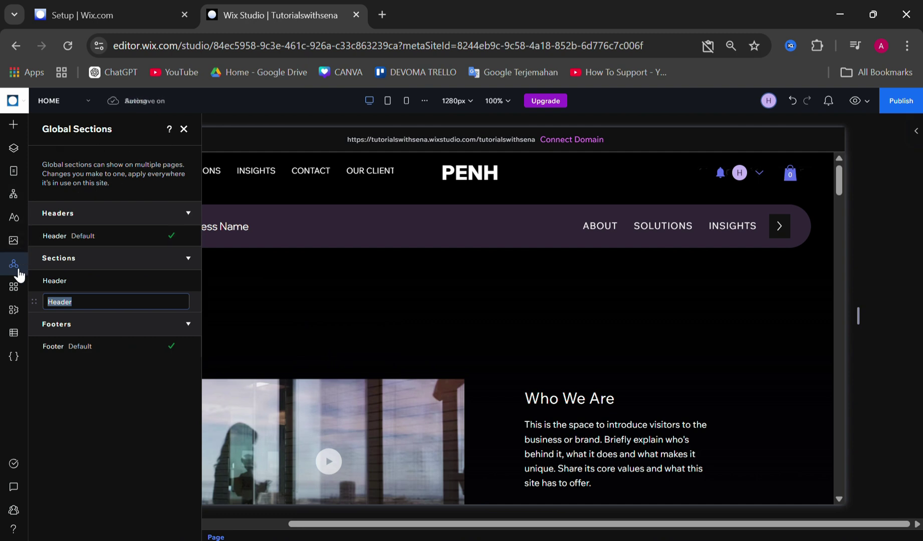
mouse_move(91, 206)
key(Return)
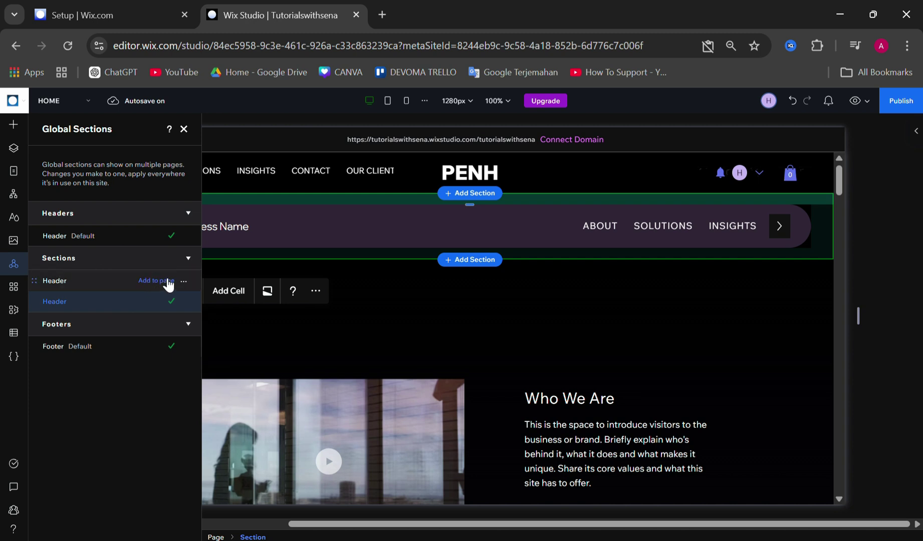
- Add the first Header listed under the global sections to the ABOUT page
mouse_move(182, 283)
click(184, 281)
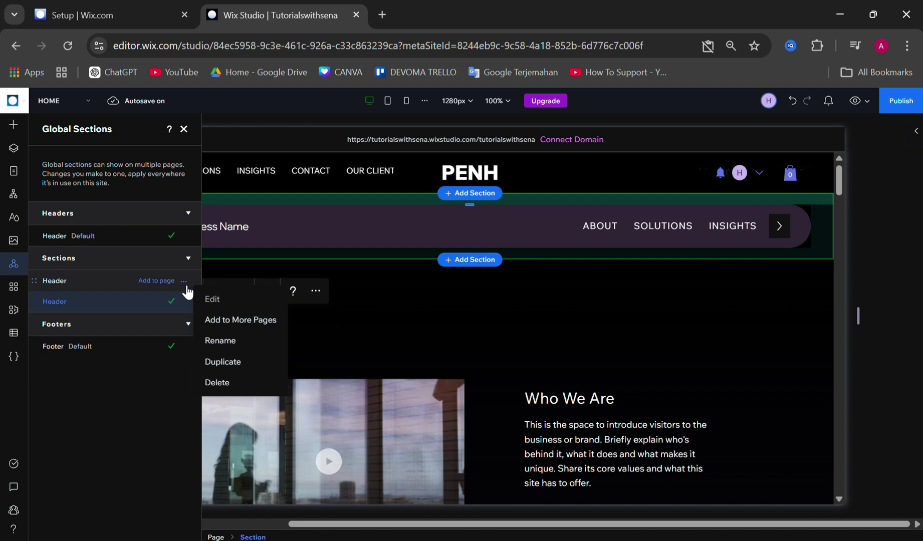
click(263, 324)
scroll(444, 337, down, 2)
scroll(445, 339, down, 1)
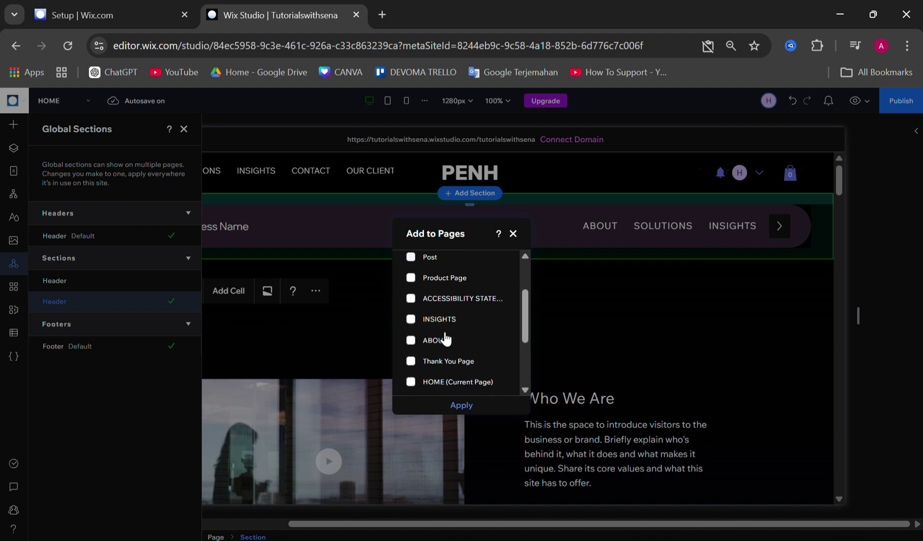
scroll(444, 330, down, 3)
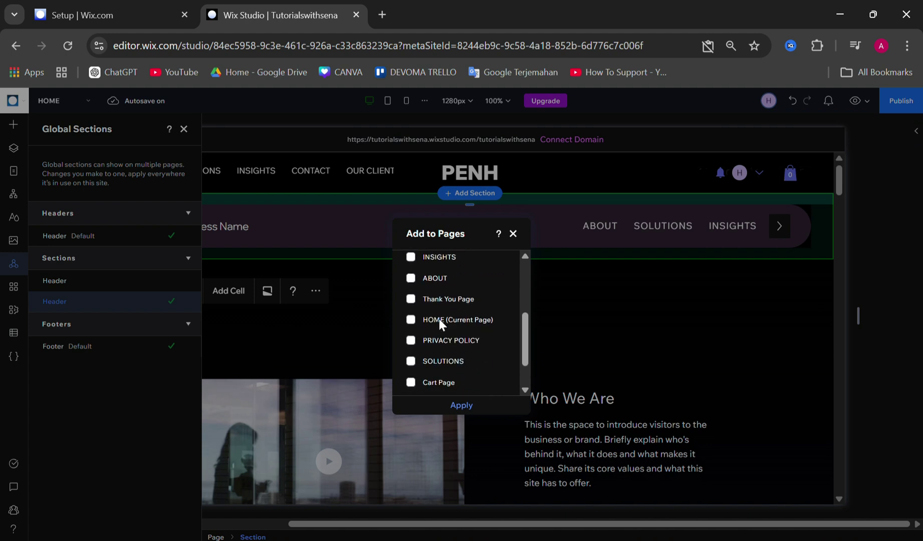
click(412, 278)
scroll(471, 321, up, 1)
scroll(471, 321, up, 3)
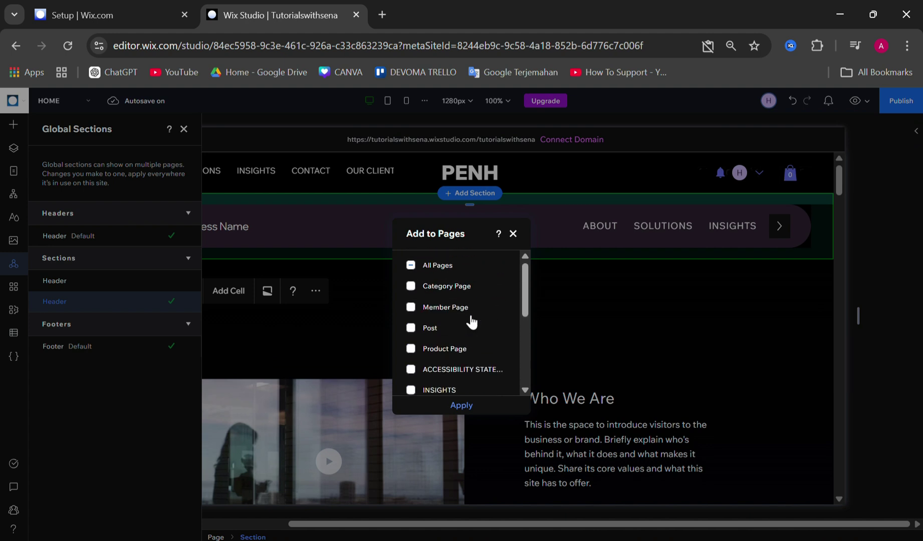
scroll(471, 321, down, 4)
scroll(471, 321, down, 1)
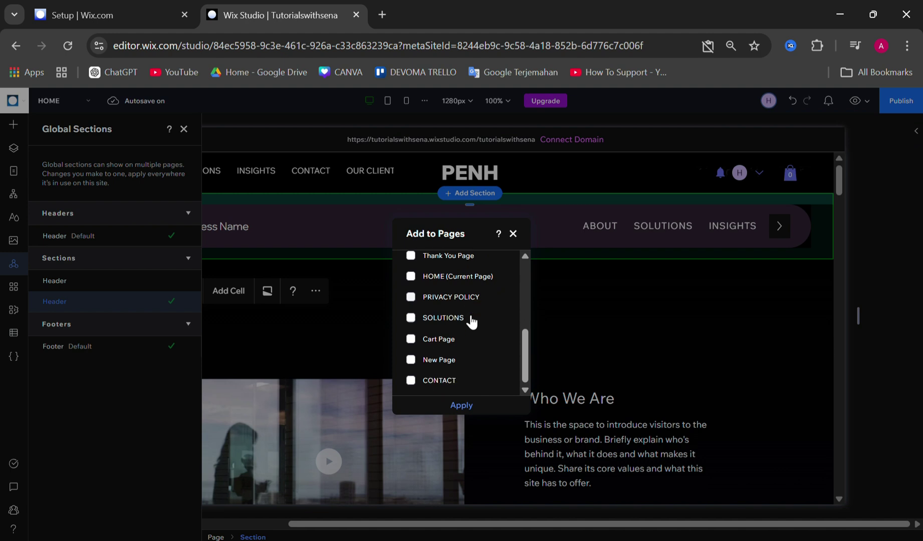
click(462, 406)
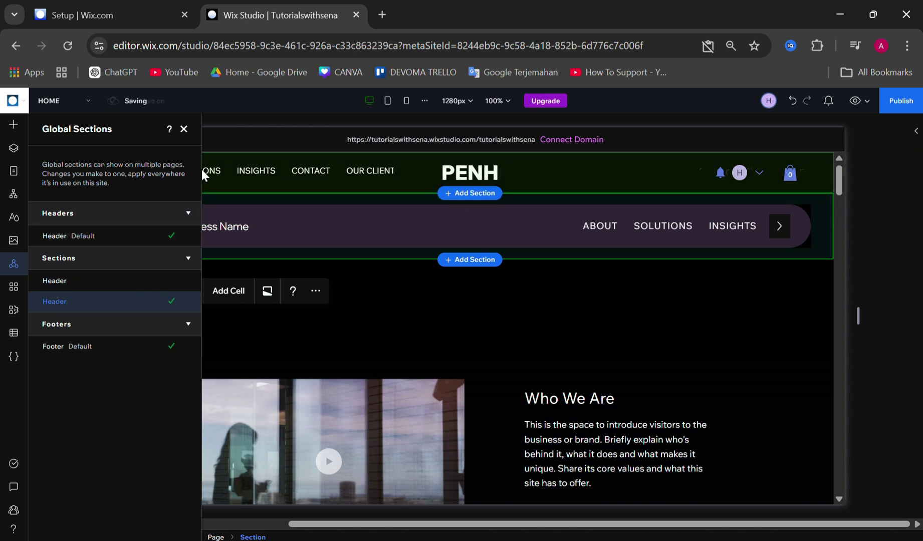
click(184, 130)
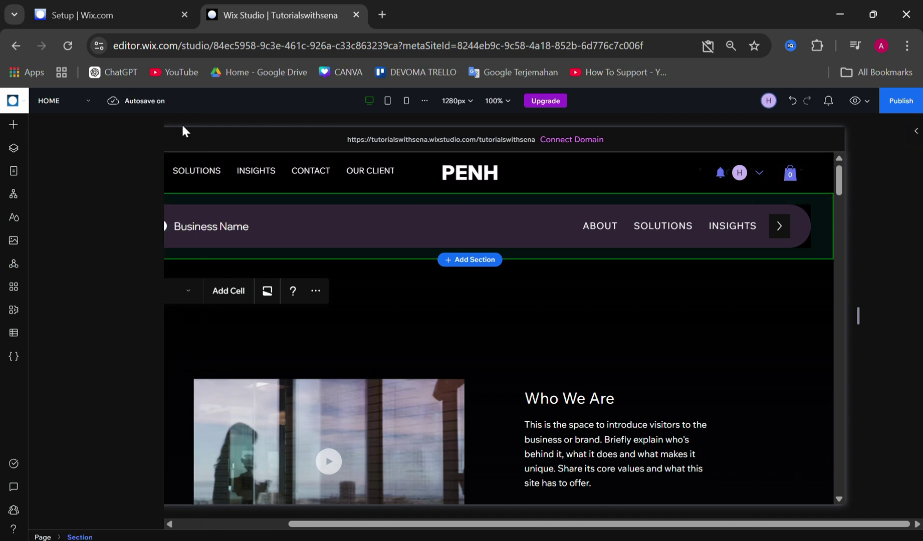
- On the ABOUT page, move the Business Name header section up to the top of the page, above Our Journey
click(64, 101)
click(76, 146)
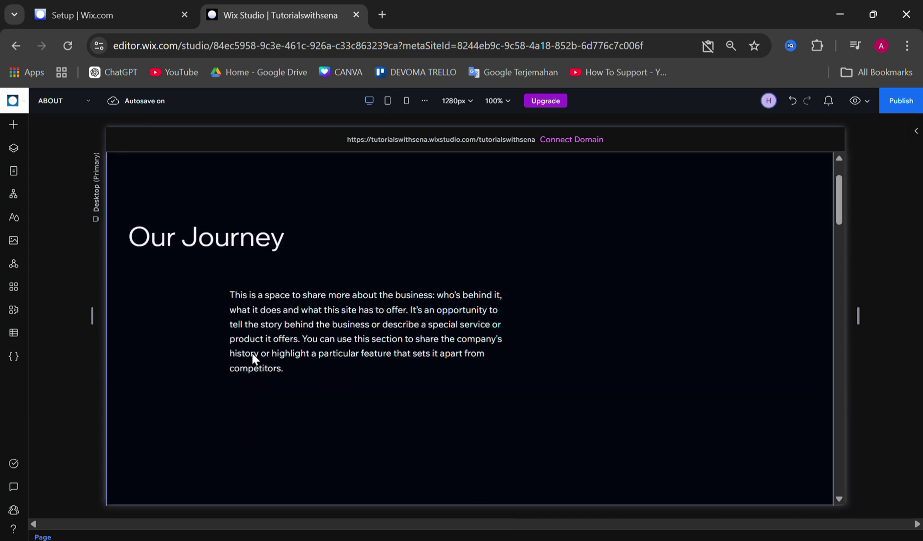
scroll(252, 352, down, 3)
scroll(253, 356, down, 3)
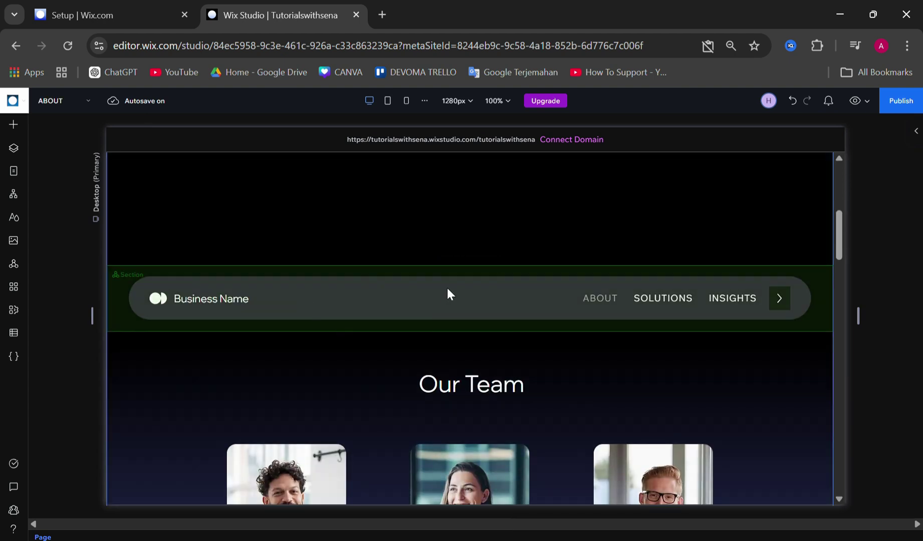
right_click(389, 301)
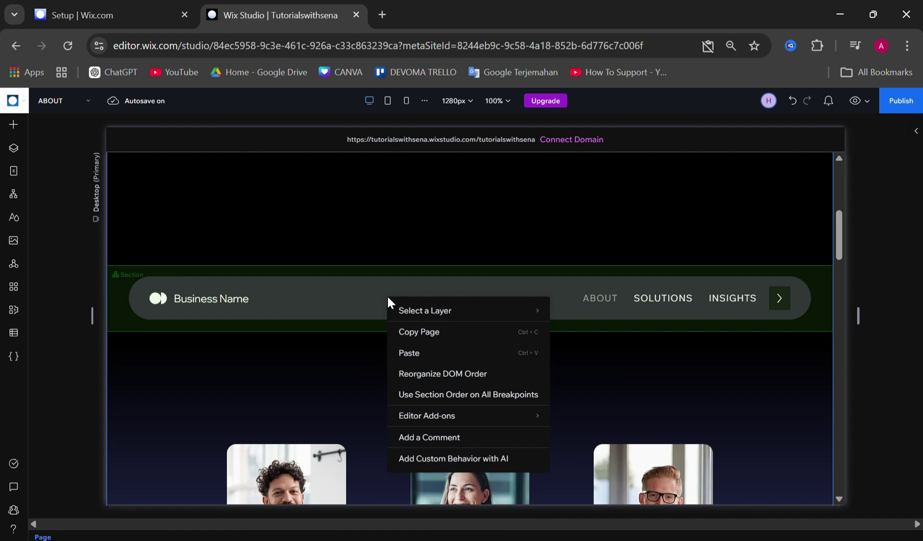
mouse_move(407, 312)
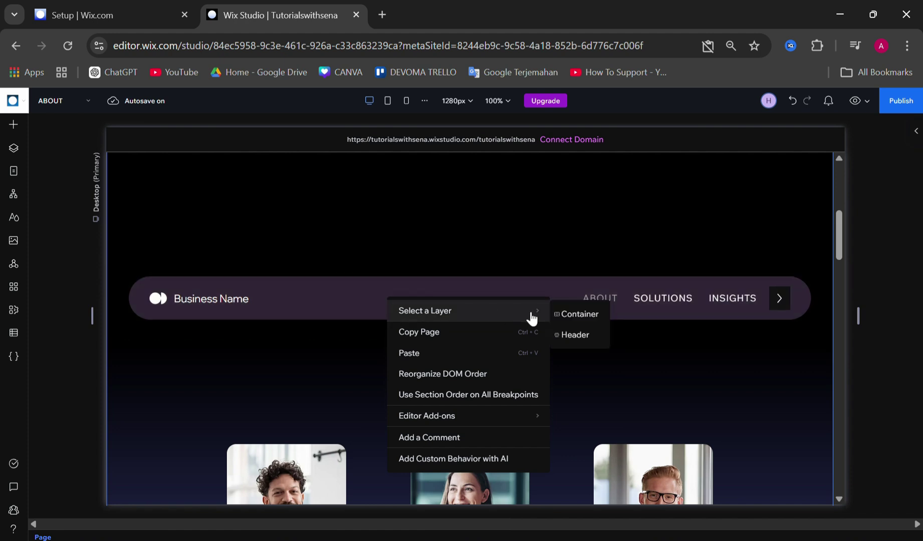
click(582, 336)
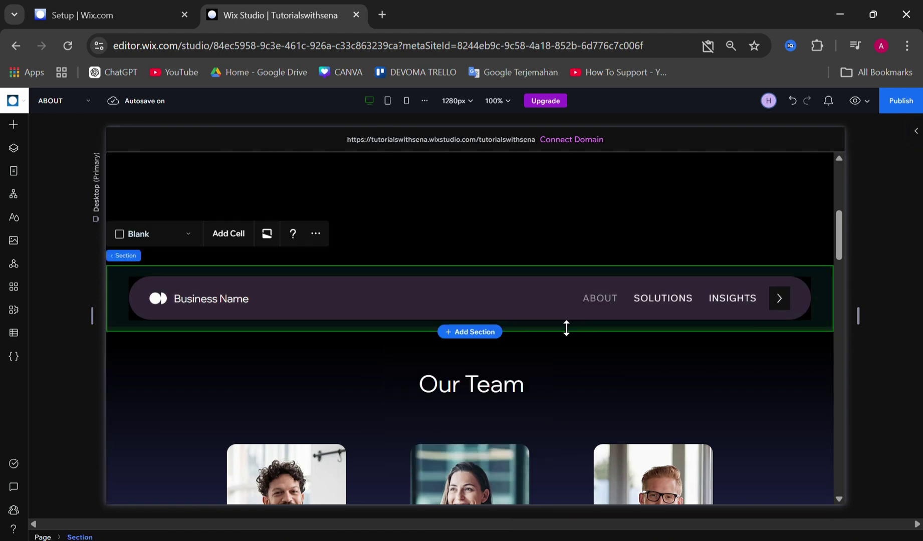
right_click(466, 302)
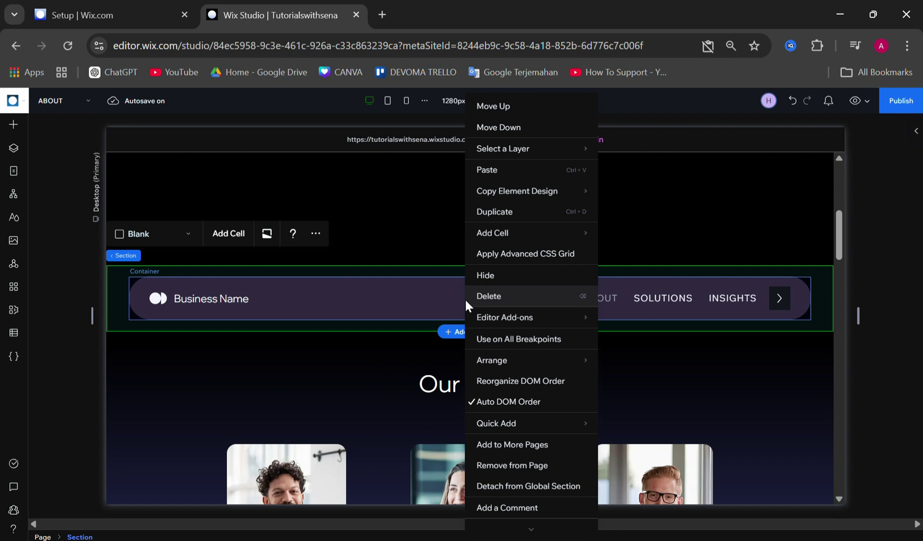
click(510, 107)
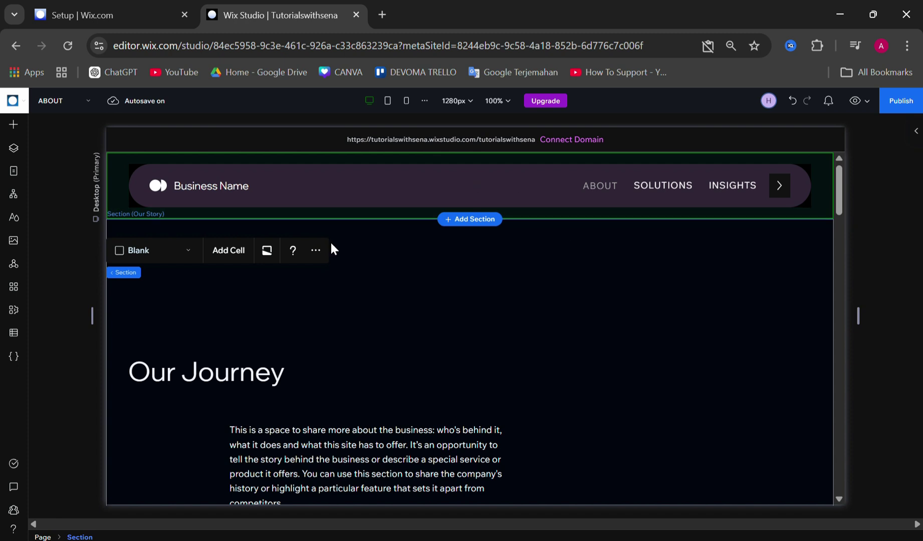
- Return to the HOME page and hide the container of the Business Name header
click(68, 101)
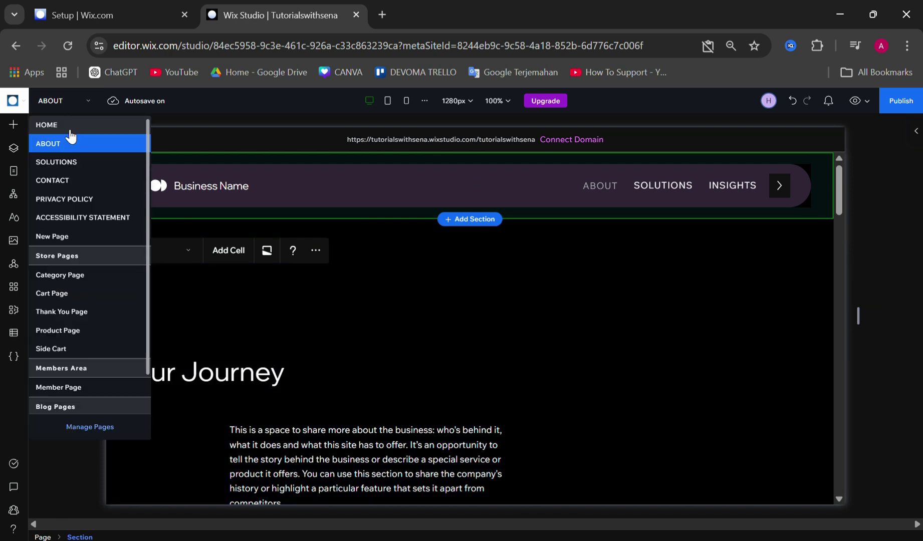
click(64, 127)
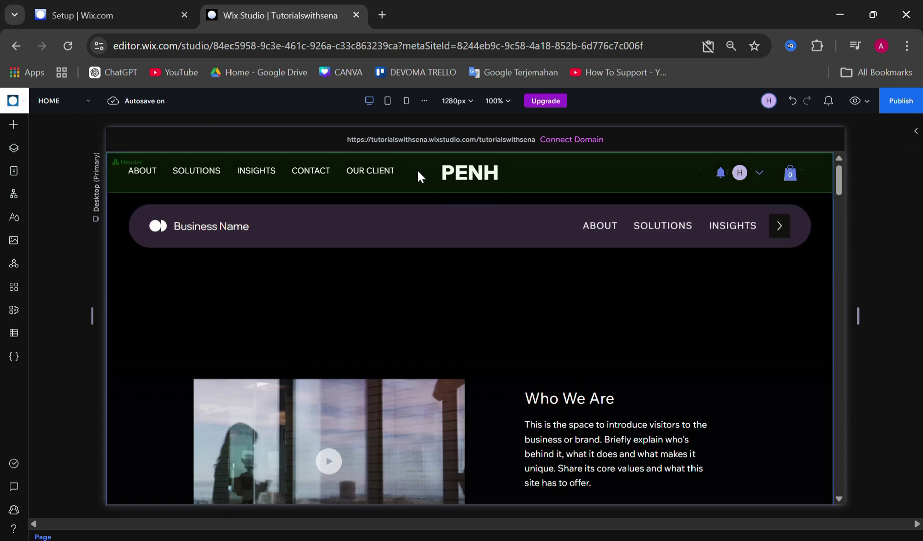
right_click(274, 228)
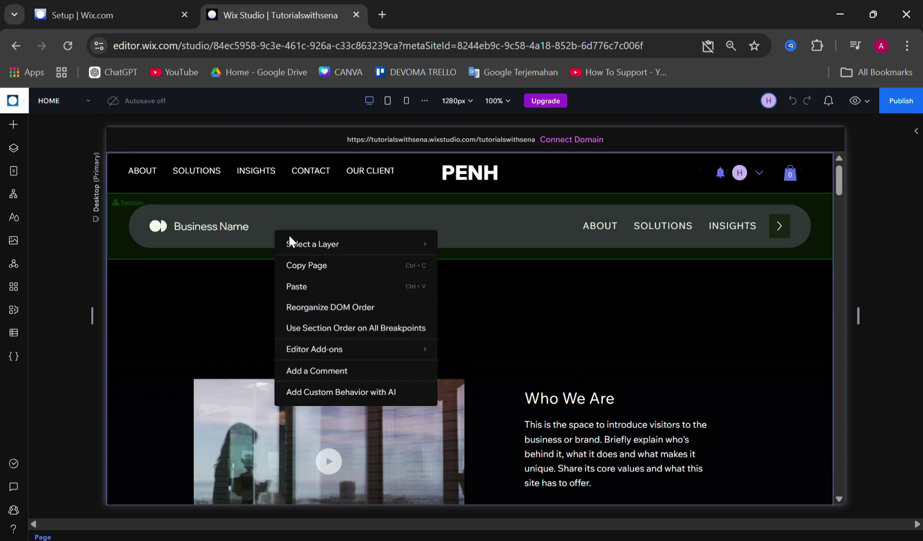
mouse_move(301, 251)
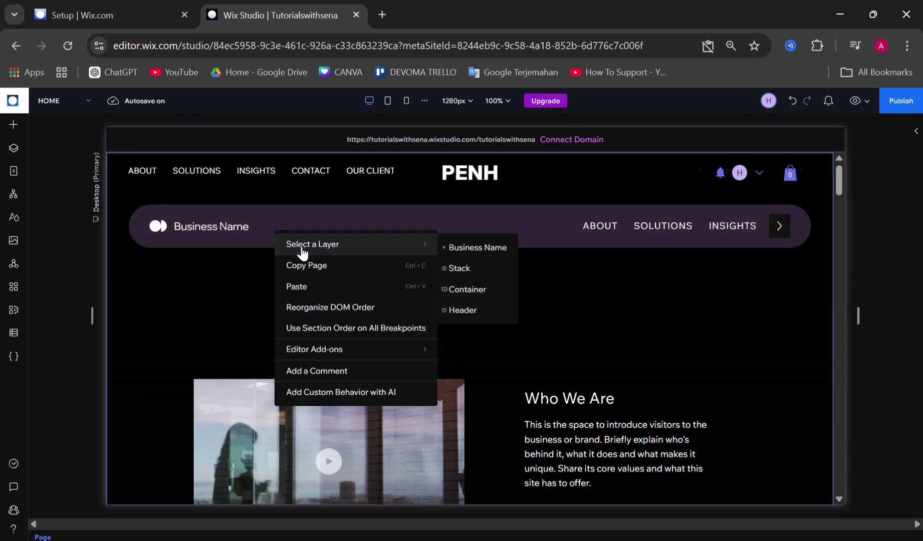
click(494, 249)
right_click(430, 230)
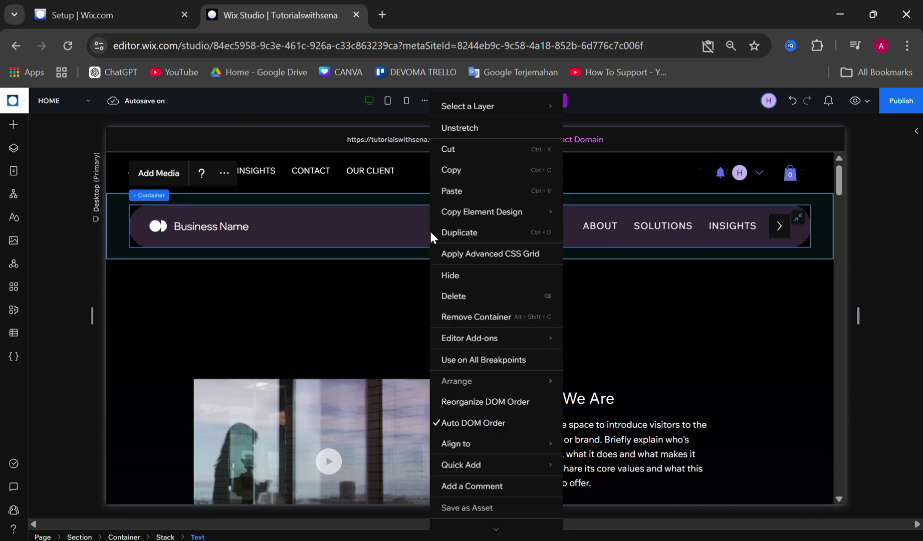
click(489, 275)
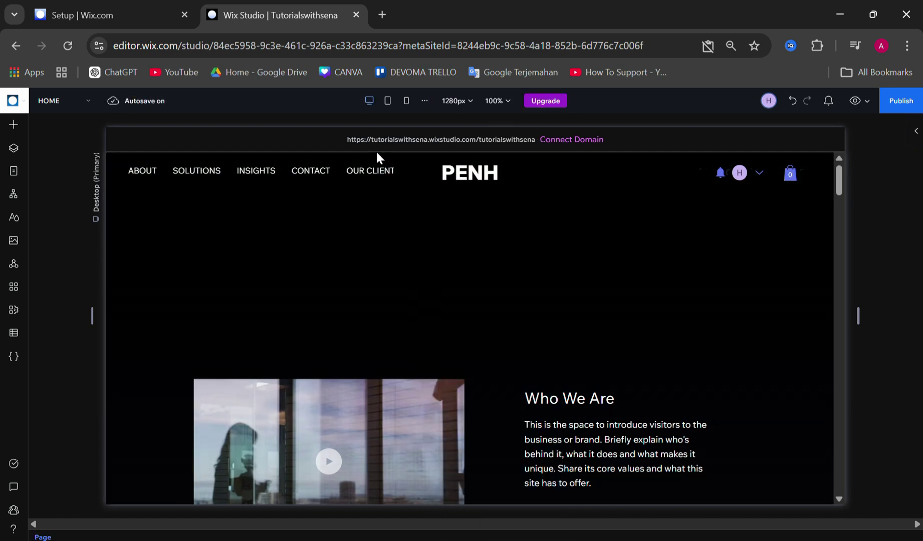
- Switch the editor to the ABOUT page
click(54, 103)
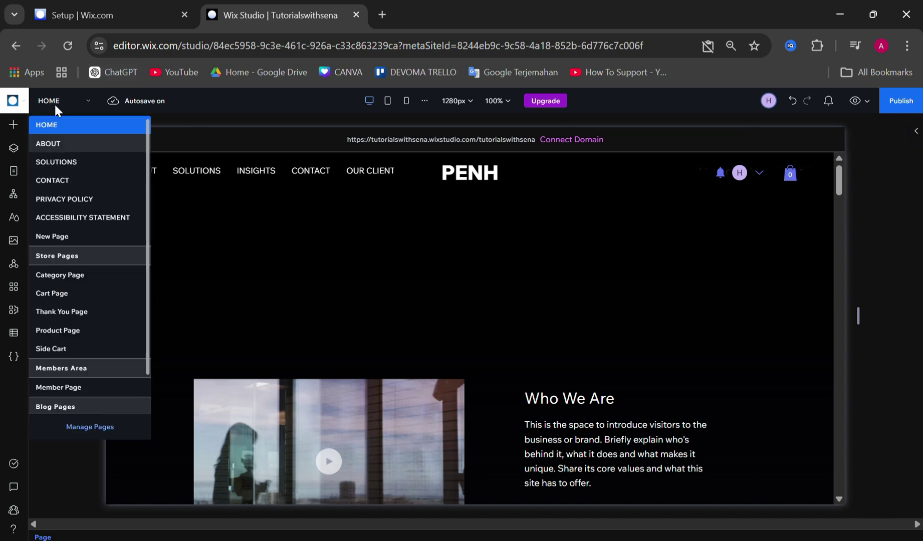
click(56, 145)
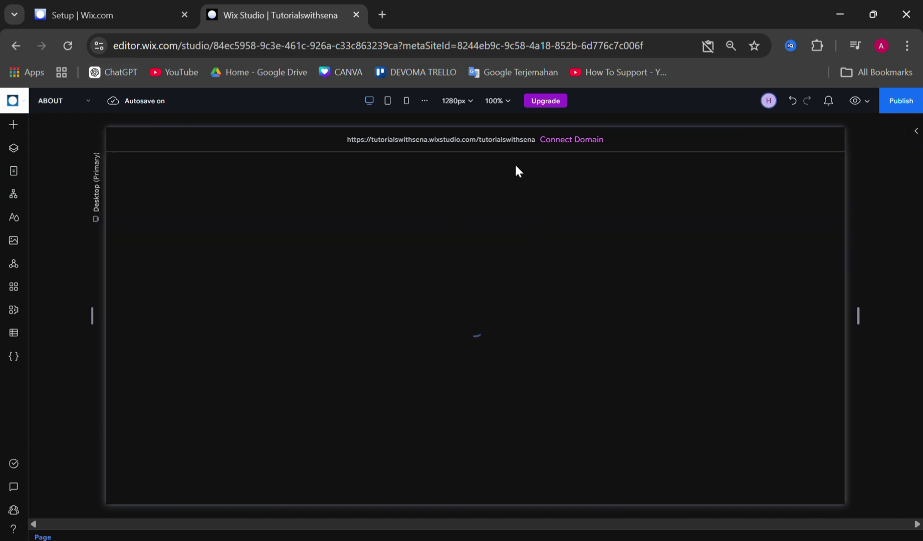